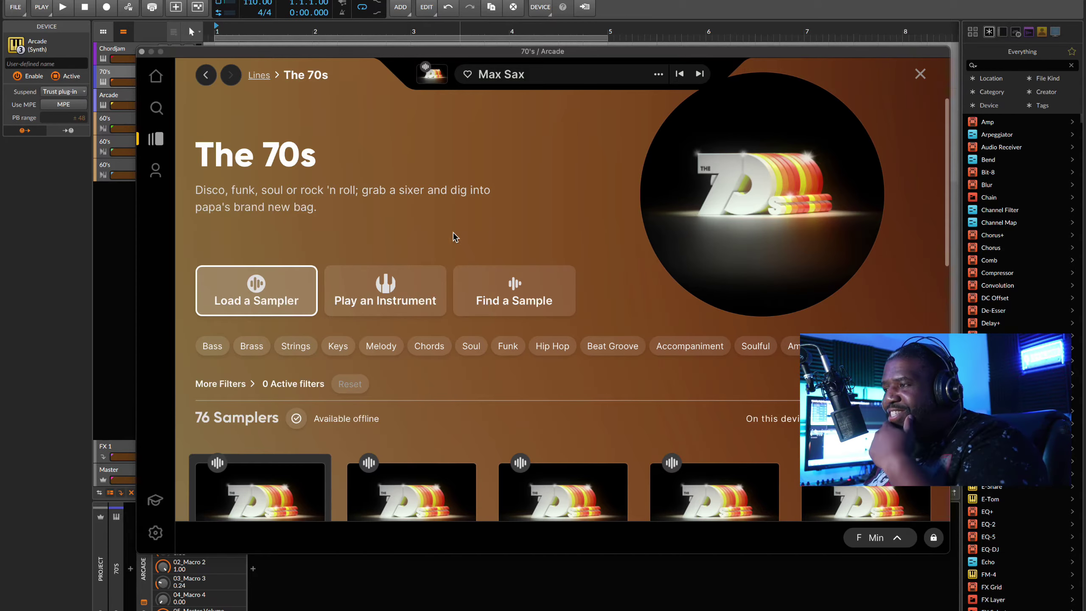
Load the Max Sax sampler from The 70s line
scroll(304, 219, down, 1)
scroll(304, 218, down, 3)
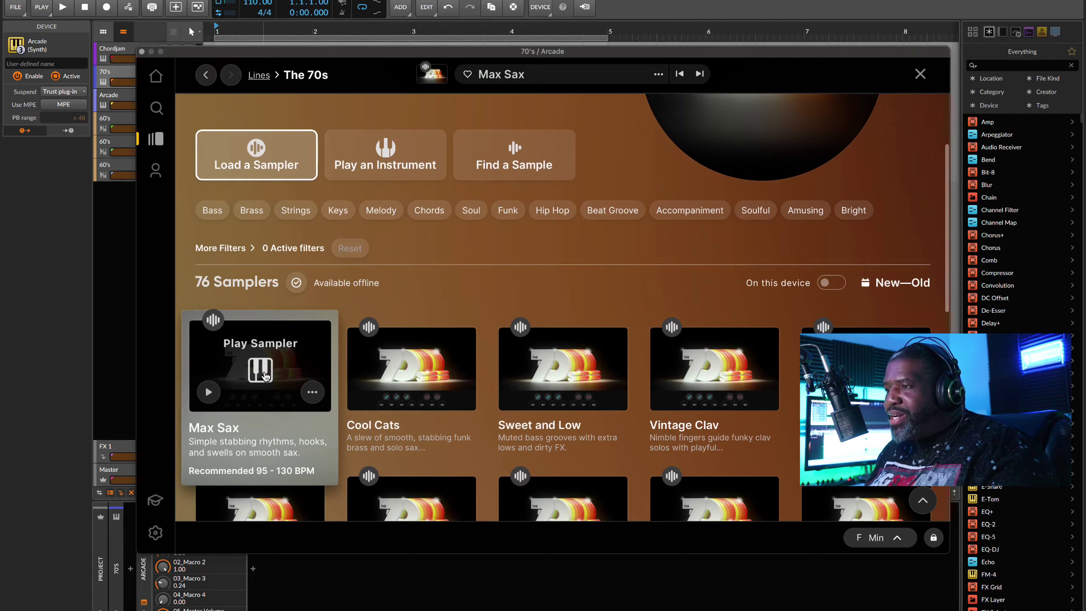
click(265, 375)
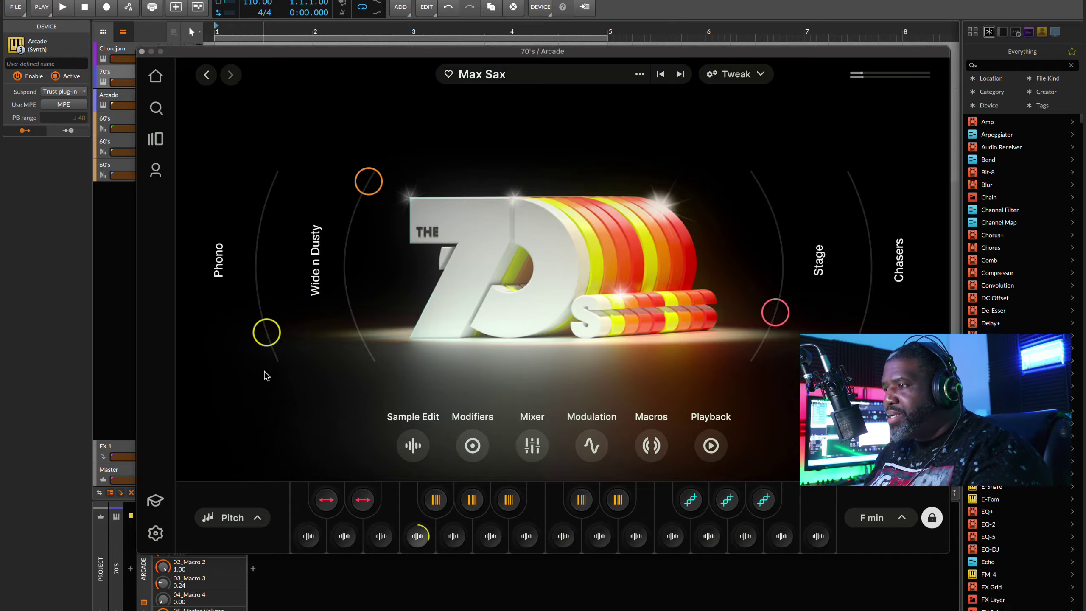
Return to The 70s sampler list and load the Superbloom sampler
click(207, 75)
scroll(417, 349, down, 4)
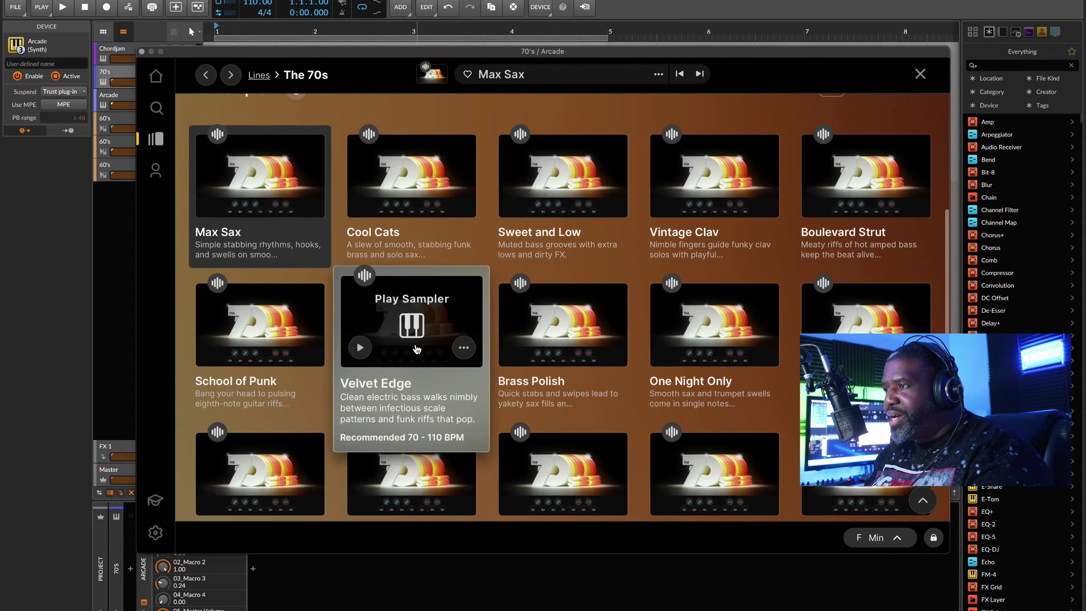
click(412, 351)
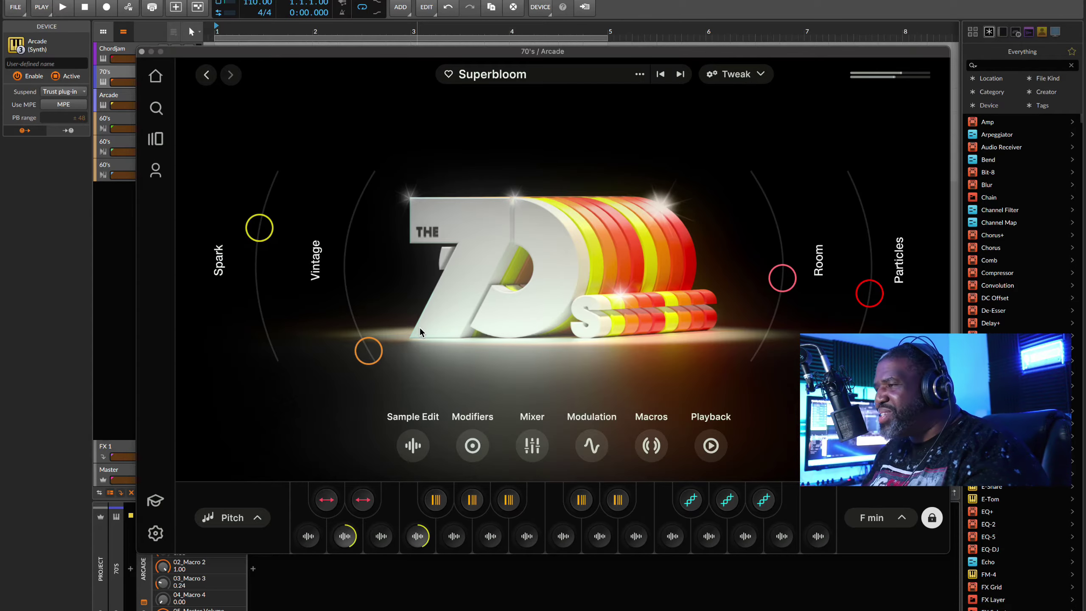
Set Superbloom's Vintage macro to about 0.44 and switch to the next sampler, Dreaming in Paisley
drag(390, 348, 367, 281)
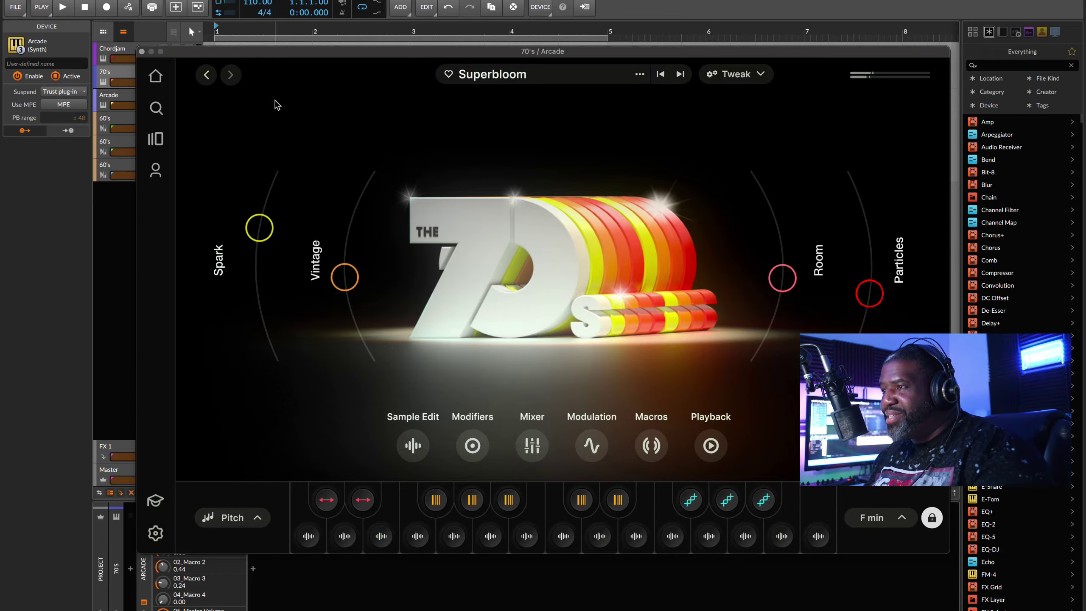
click(681, 74)
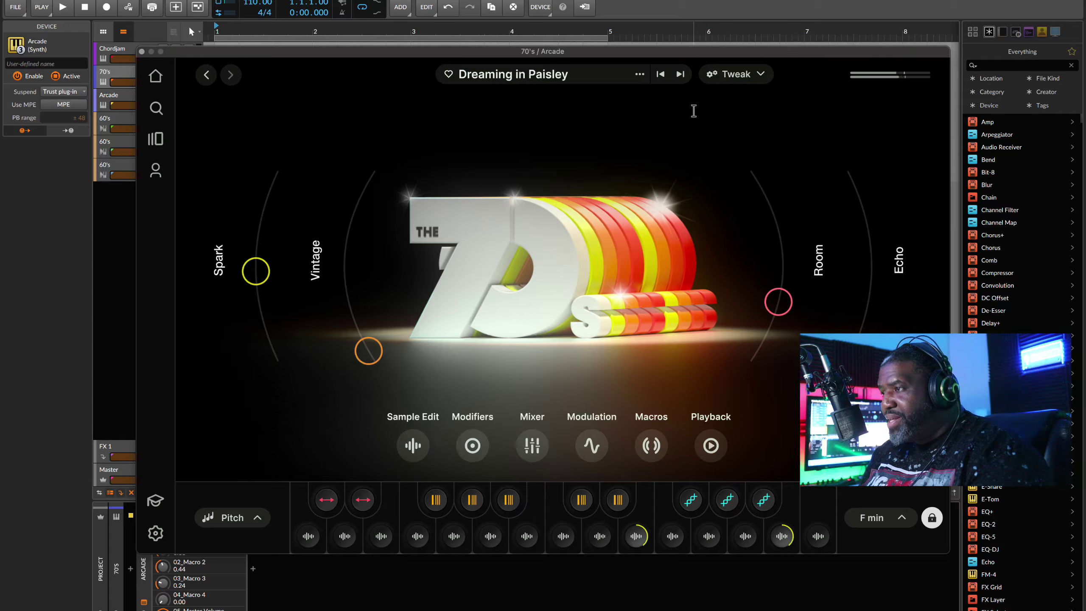
Add the Funk filter alongside Keys in The 70s line and load the Superbloom sampler
click(156, 140)
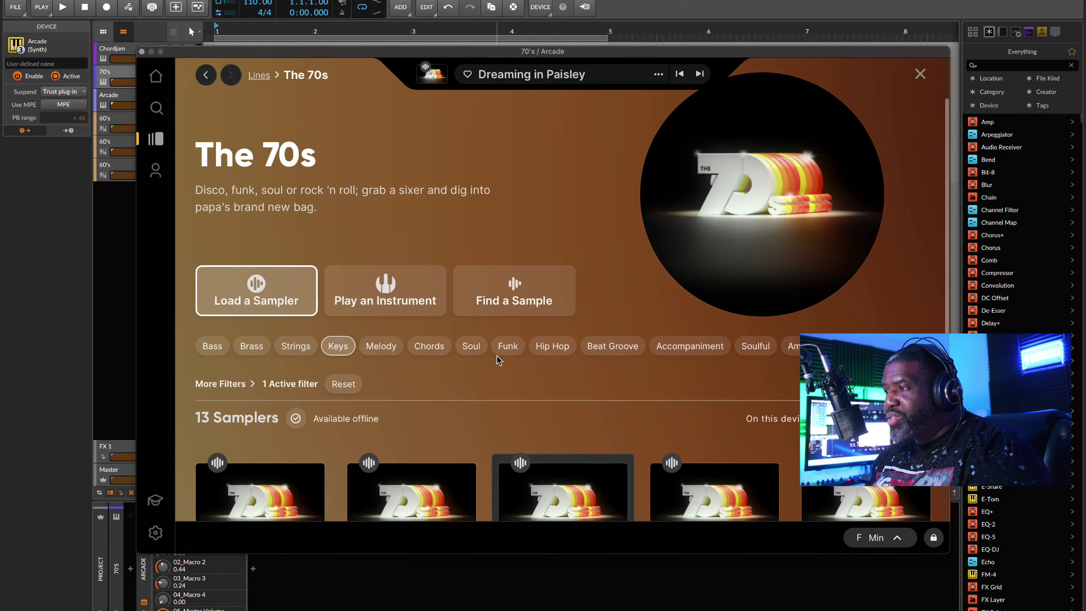
click(505, 347)
scroll(410, 371, down, 3)
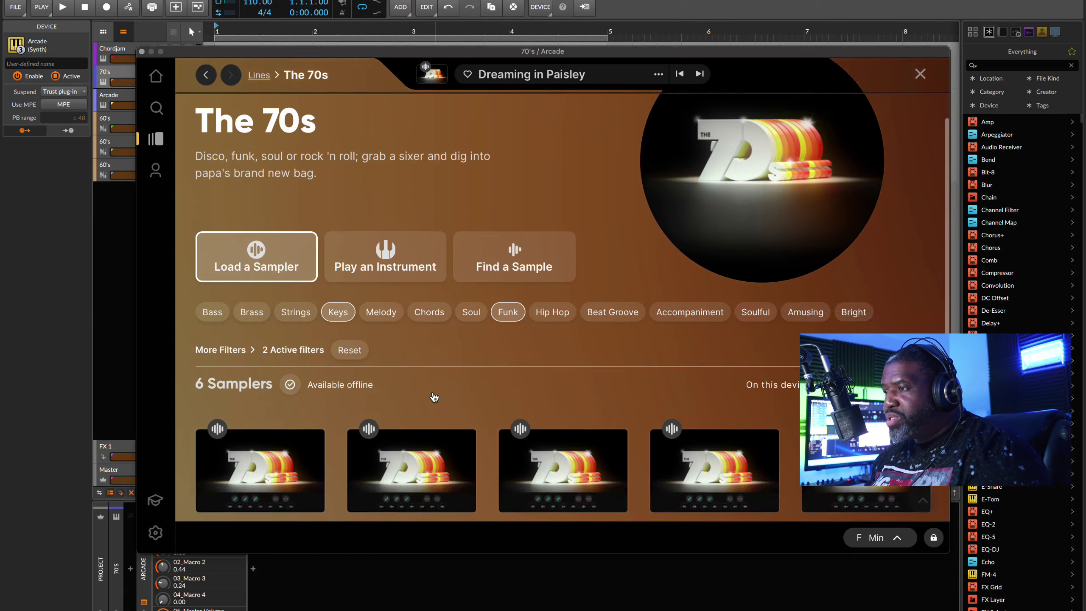
click(412, 369)
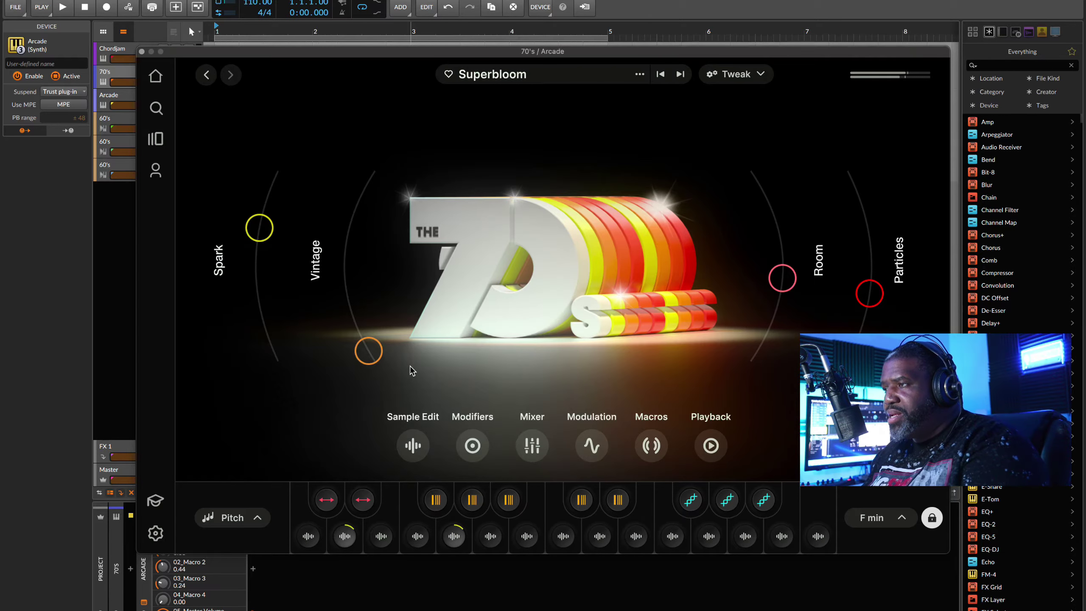
Load the Vintage Psy-Funk sampler from the samplers filtered by Keys and Funk
click(147, 144)
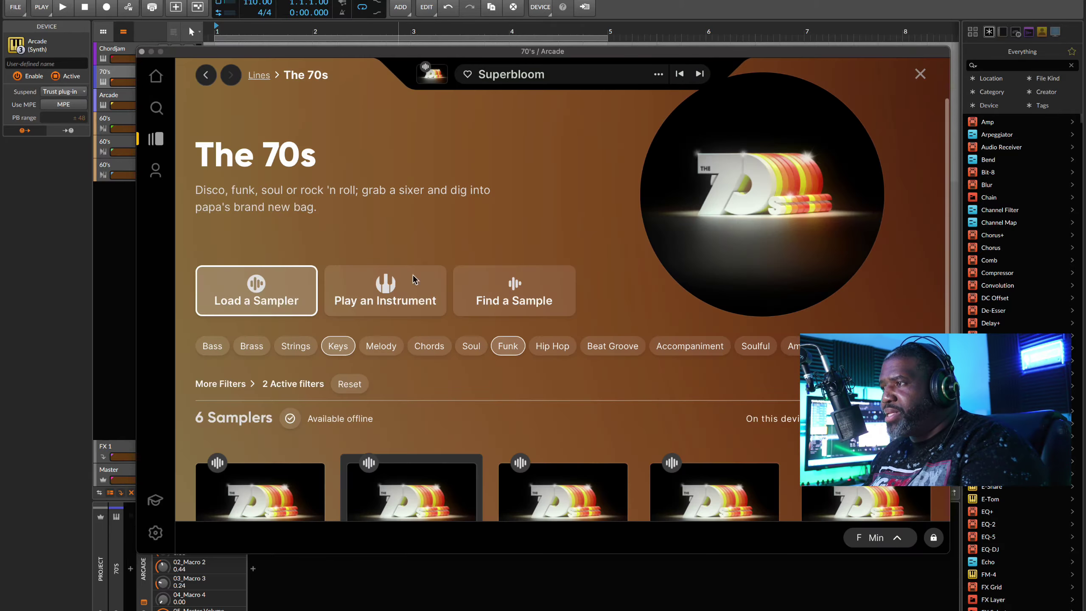
scroll(412, 275, down, 5)
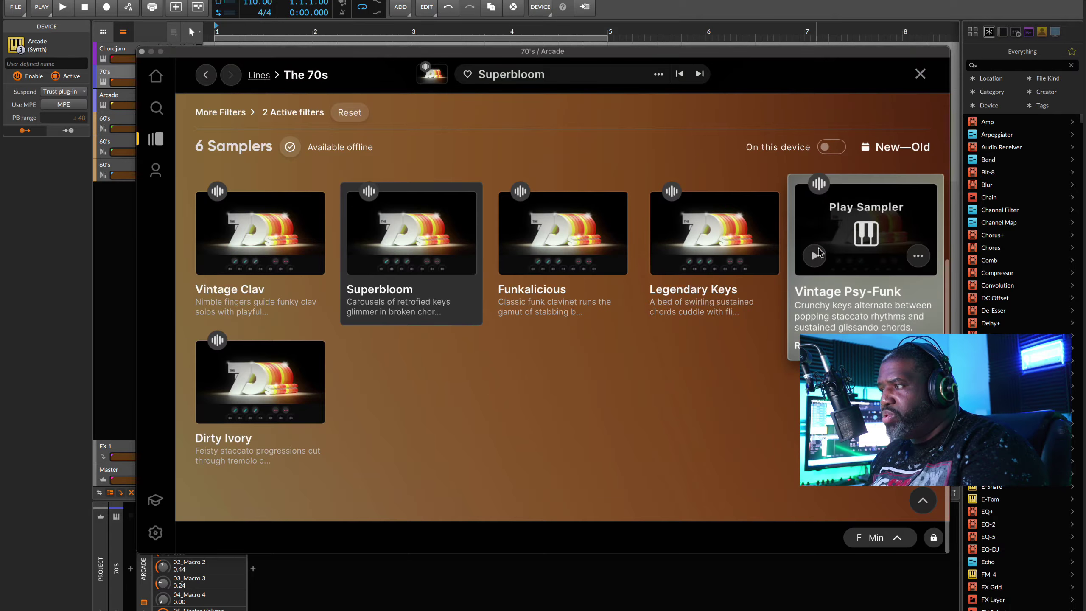
click(825, 210)
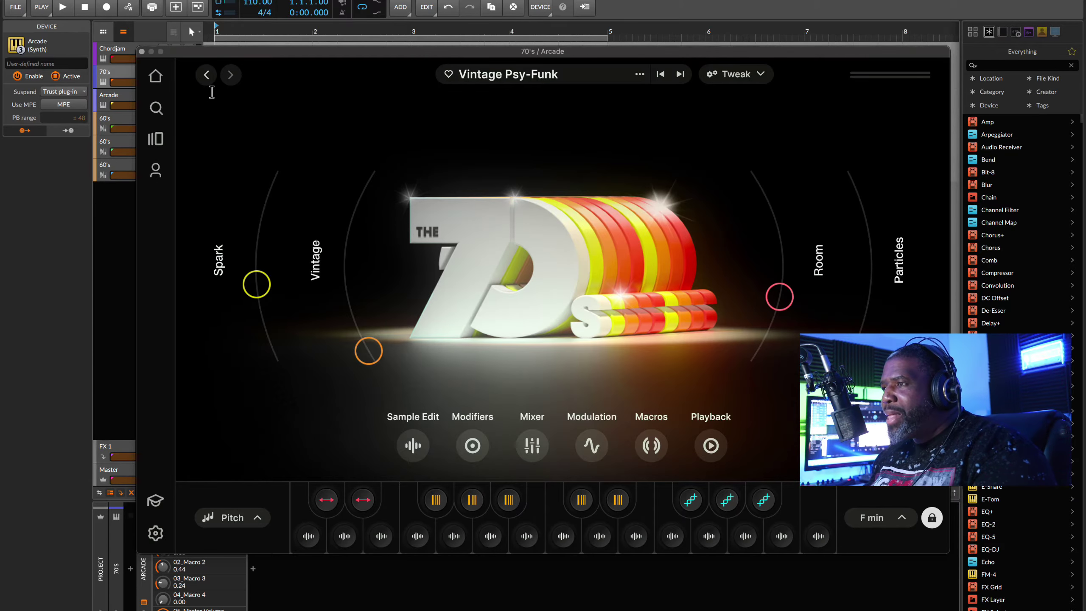
Return to The 70s sampler list and remove the Keys filter so that only Funk is active
click(207, 74)
scroll(487, 278, down, 1)
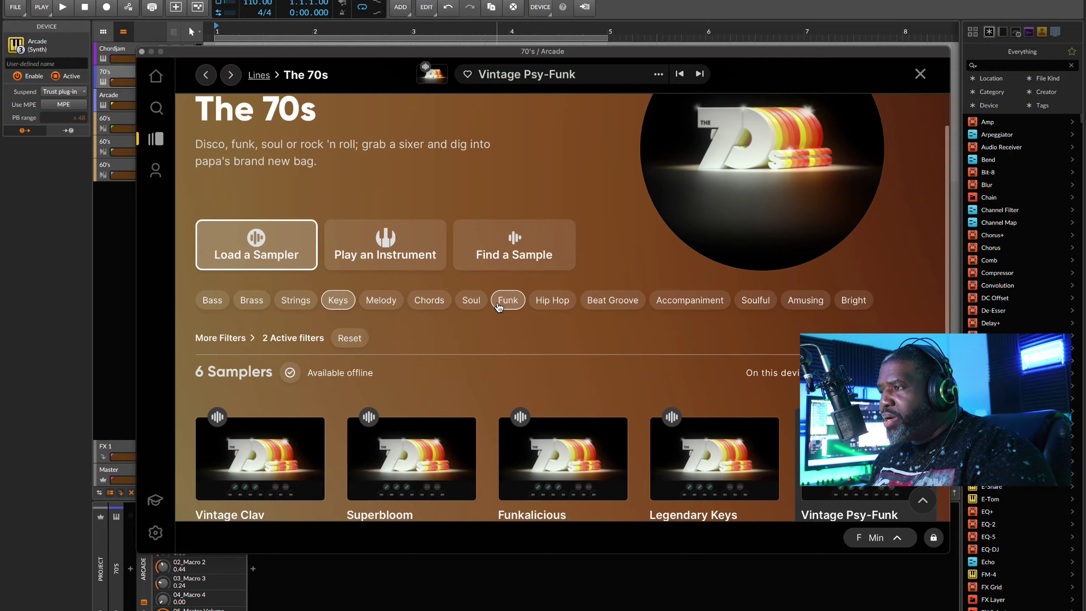
click(337, 300)
scroll(543, 353, down, 3)
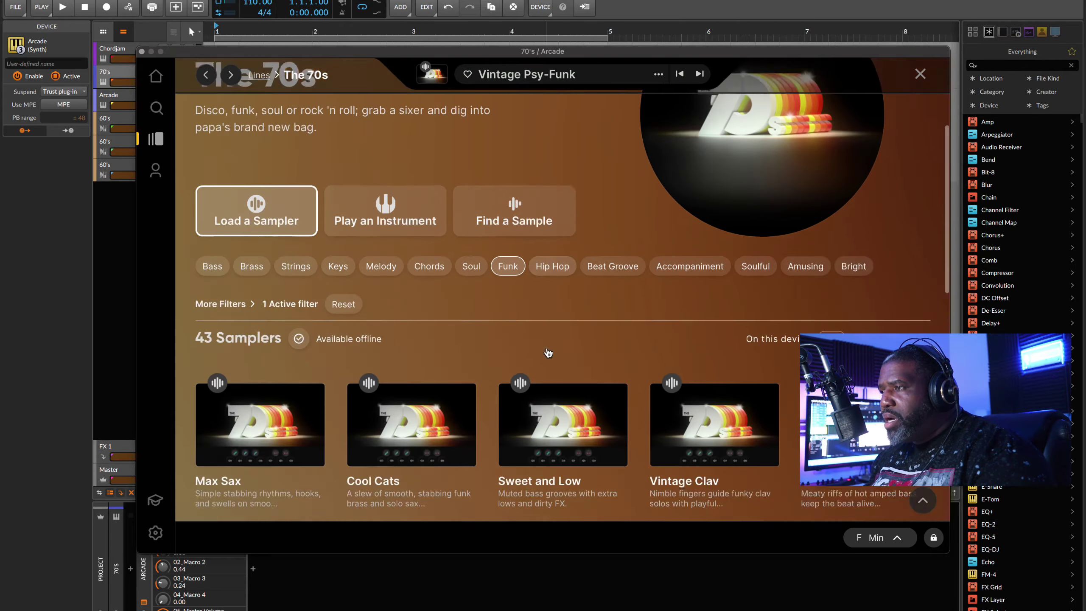
click(507, 202)
scroll(543, 299, down, 2)
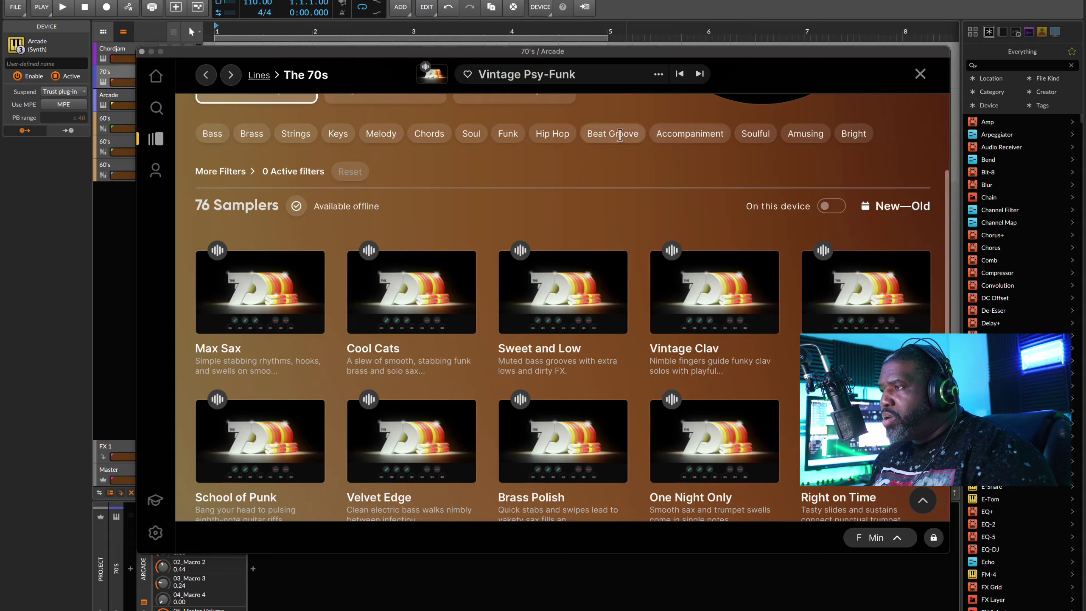
click(505, 135)
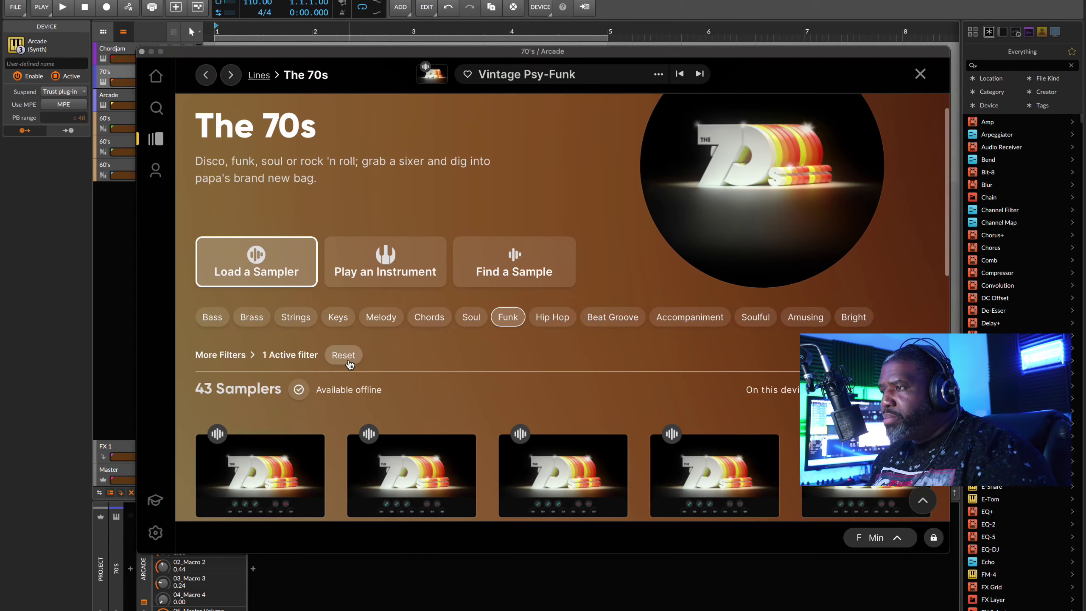
Load the Velvet Edge sampler from the Funk-filtered list
scroll(342, 342, down, 8)
scroll(337, 322, down, 1)
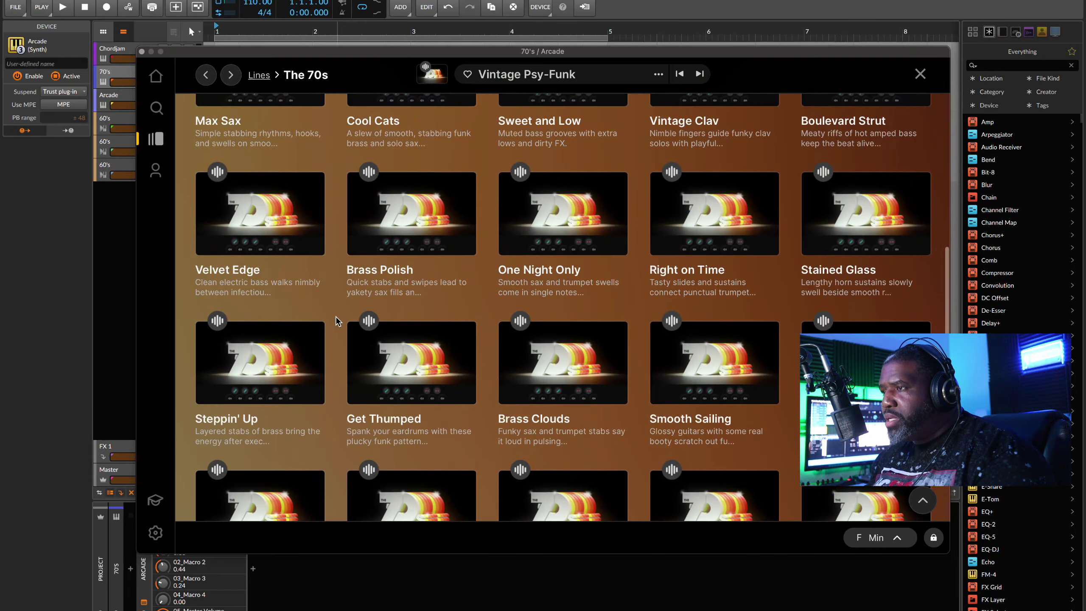
mouse_move(285, 227)
click(259, 212)
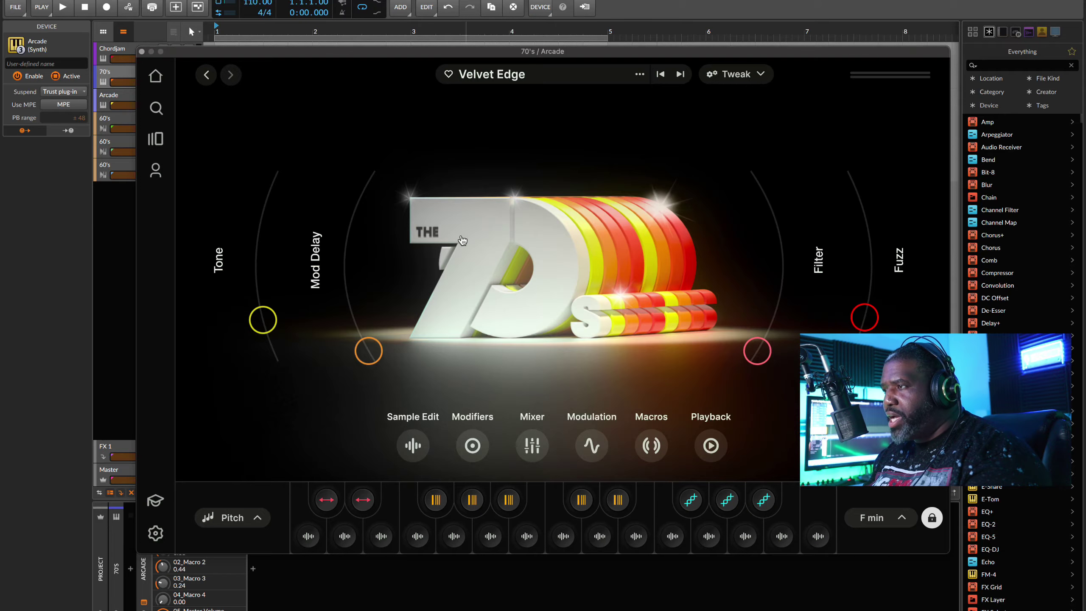
Return to the Funk-filtered sampler list and load the Right on Time sampler
click(156, 139)
scroll(715, 378, down, 5)
mouse_move(716, 385)
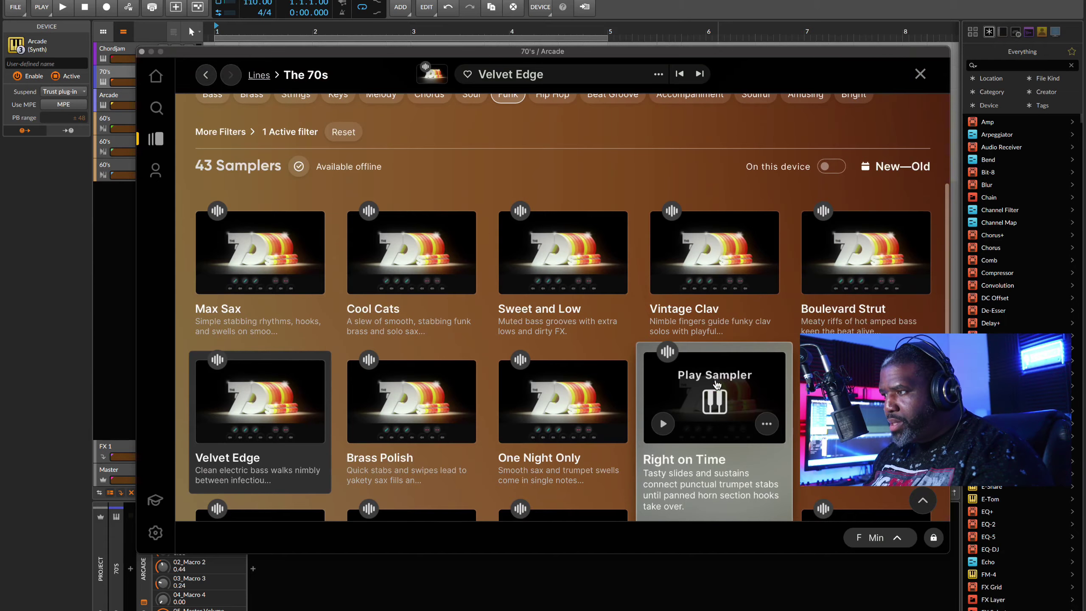
click(719, 404)
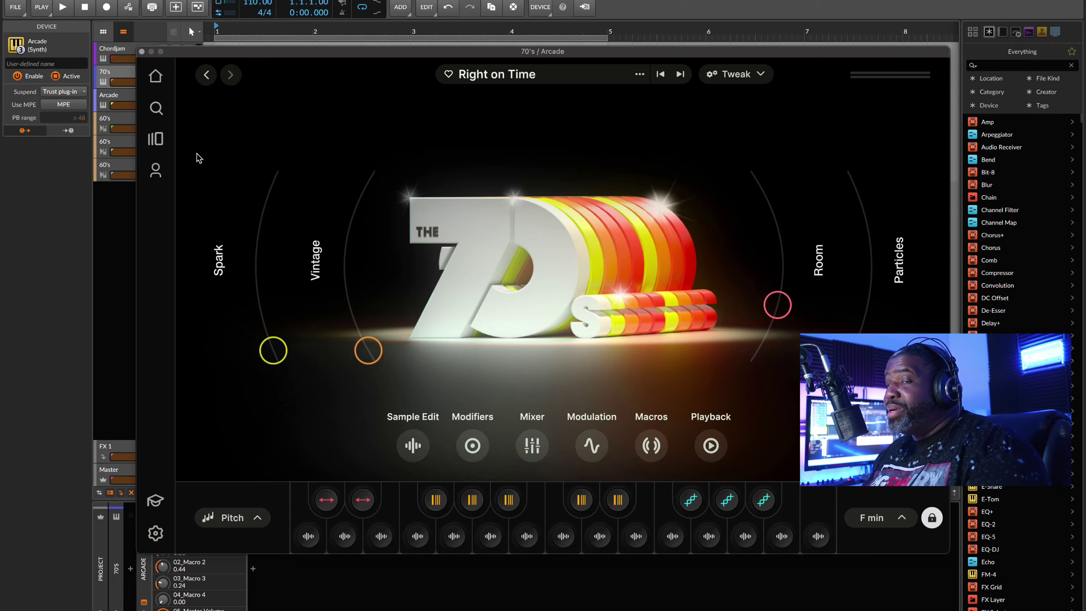
Return to The 70s sampler list and replace the Funk filter with Soulful
click(156, 140)
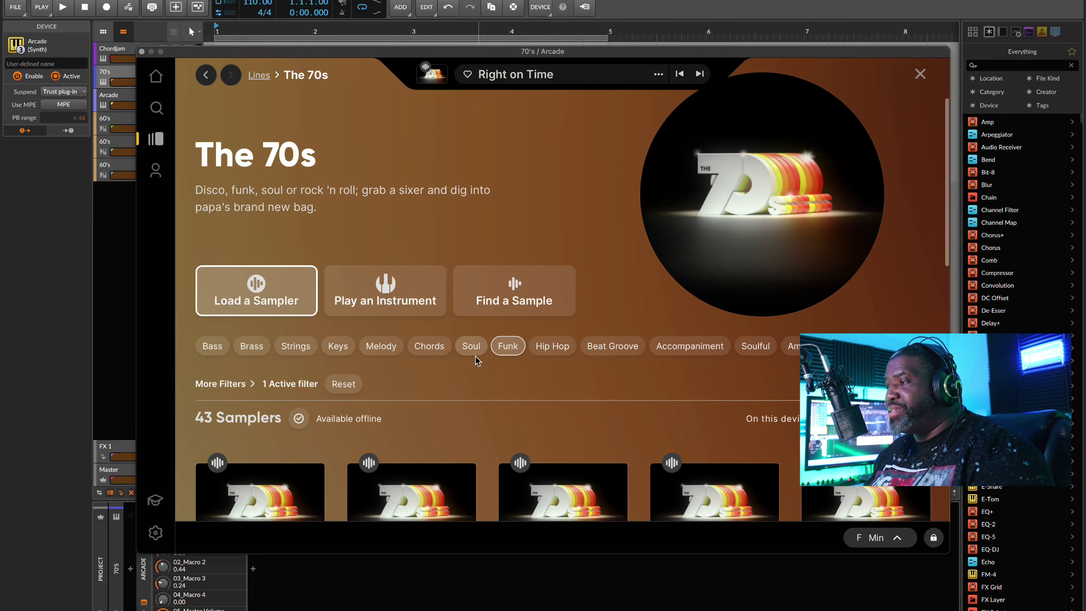
scroll(475, 356, down, 1)
scroll(505, 328, down, 1)
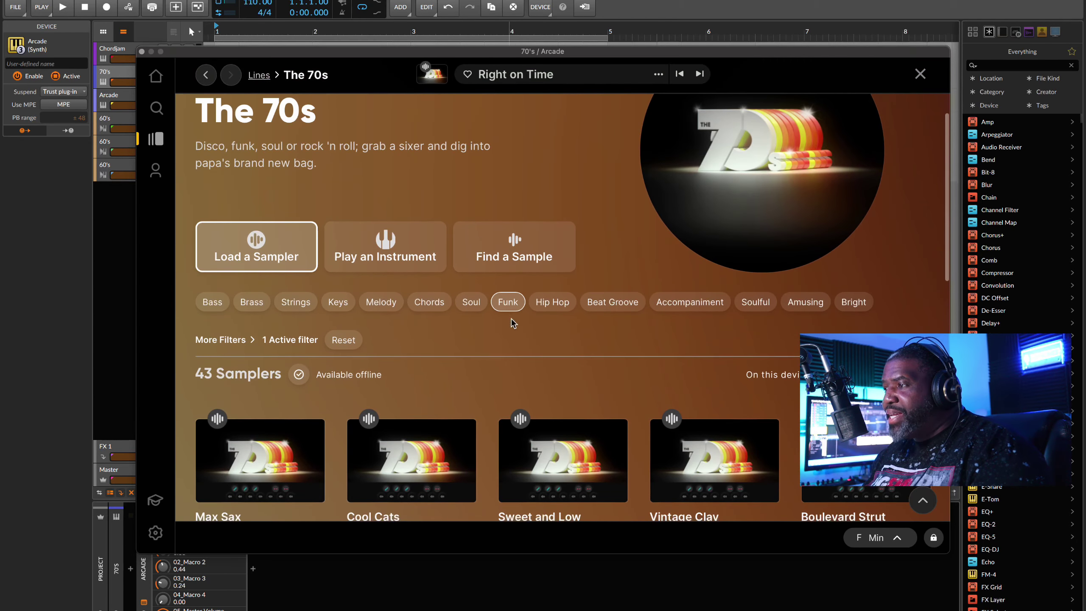
click(509, 315)
scroll(703, 349, down, 1)
click(756, 315)
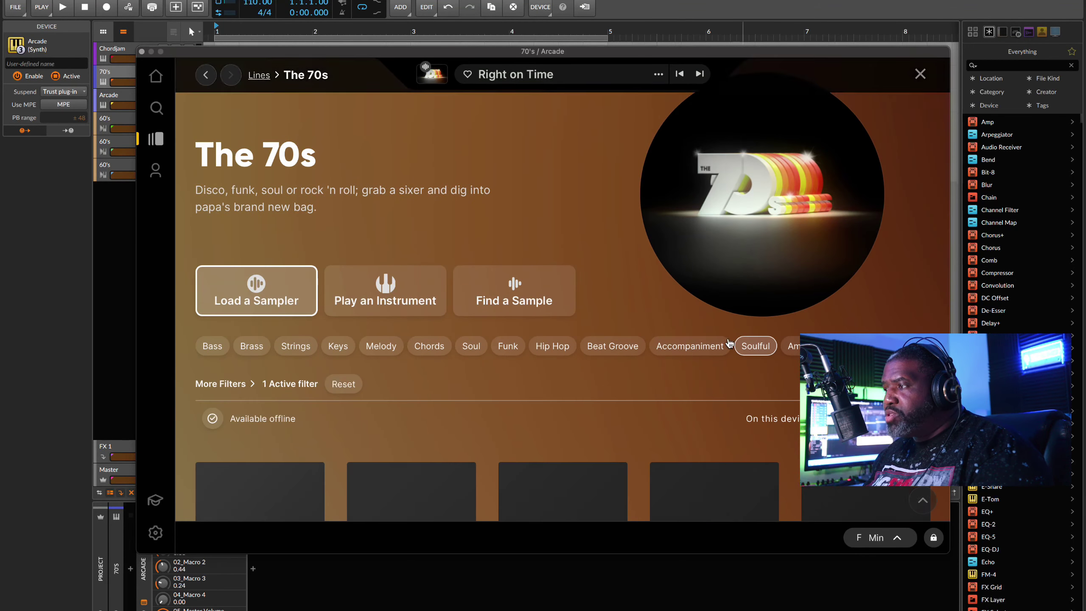
Load the Steady On sampler from the Soulful-filtered list
scroll(490, 354, down, 8)
mouse_move(411, 269)
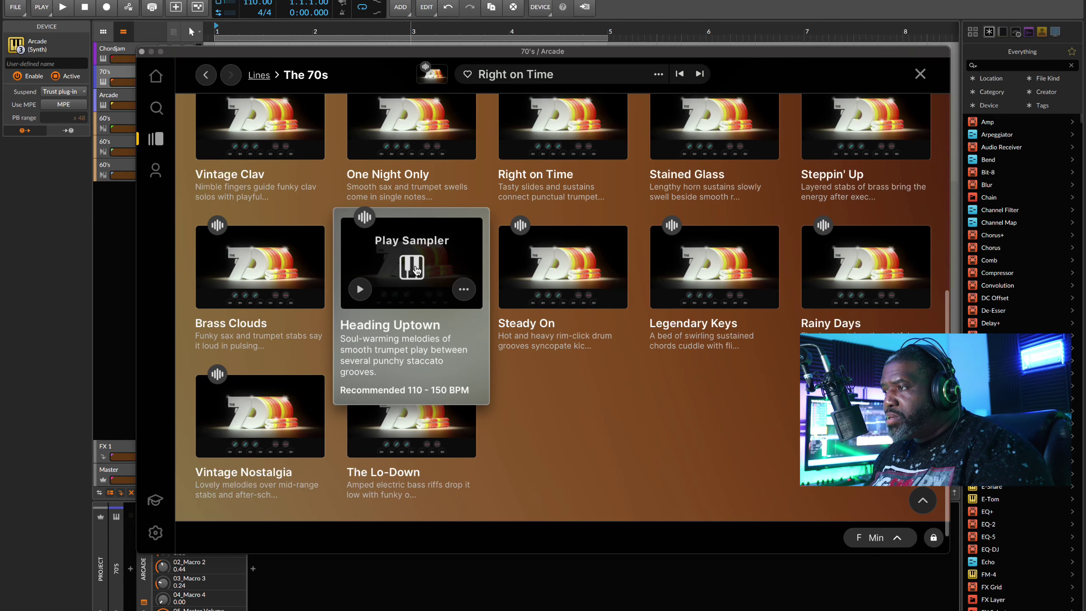
click(569, 269)
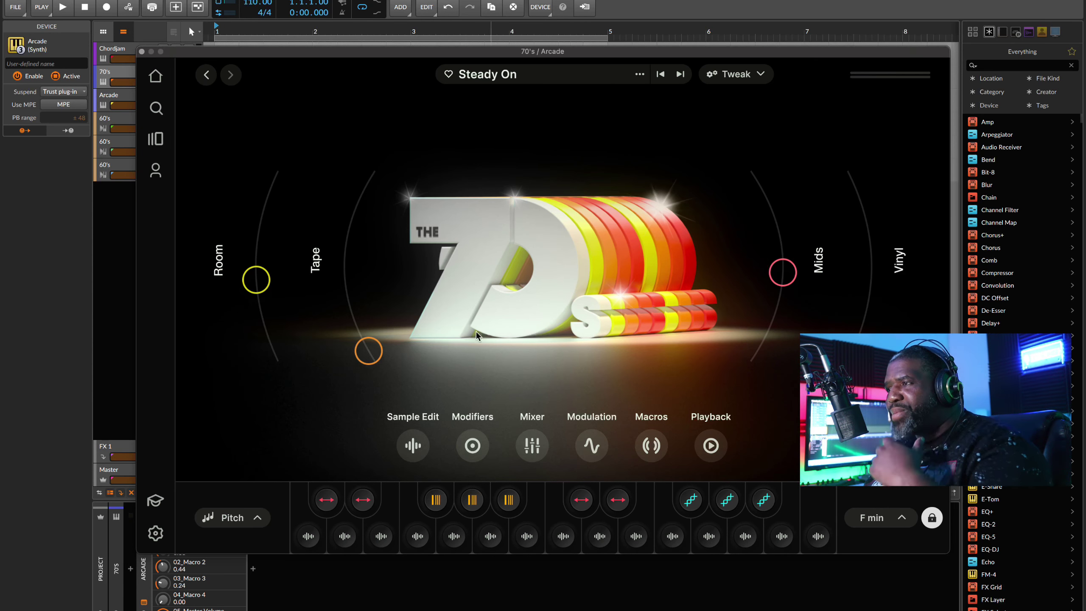
Switch The 70s line from samplers to instruments and load the Piano Fuzz instrument
click(156, 139)
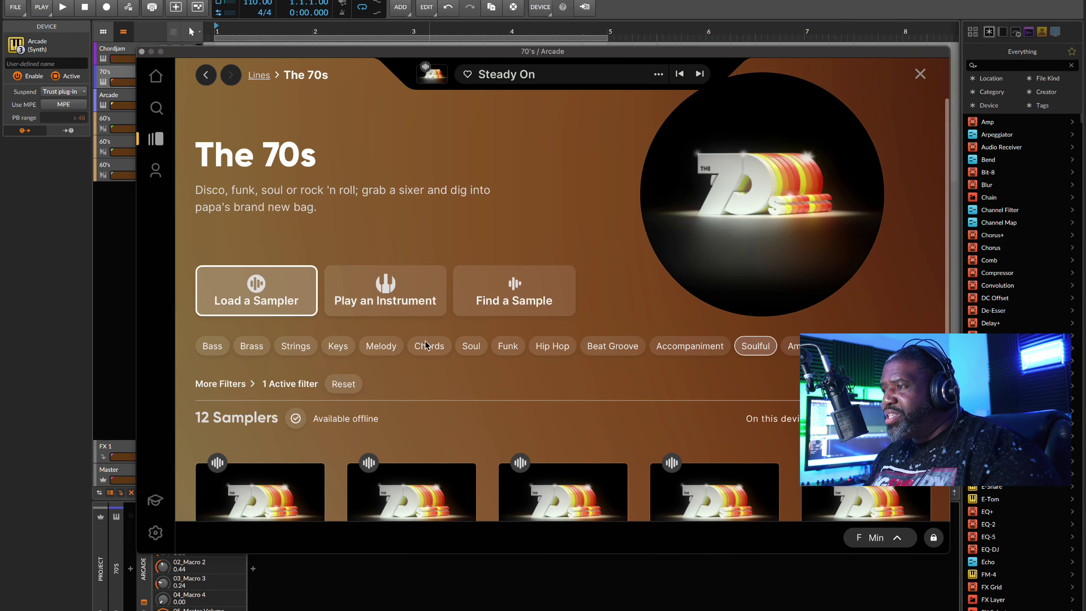
scroll(417, 314, down, 3)
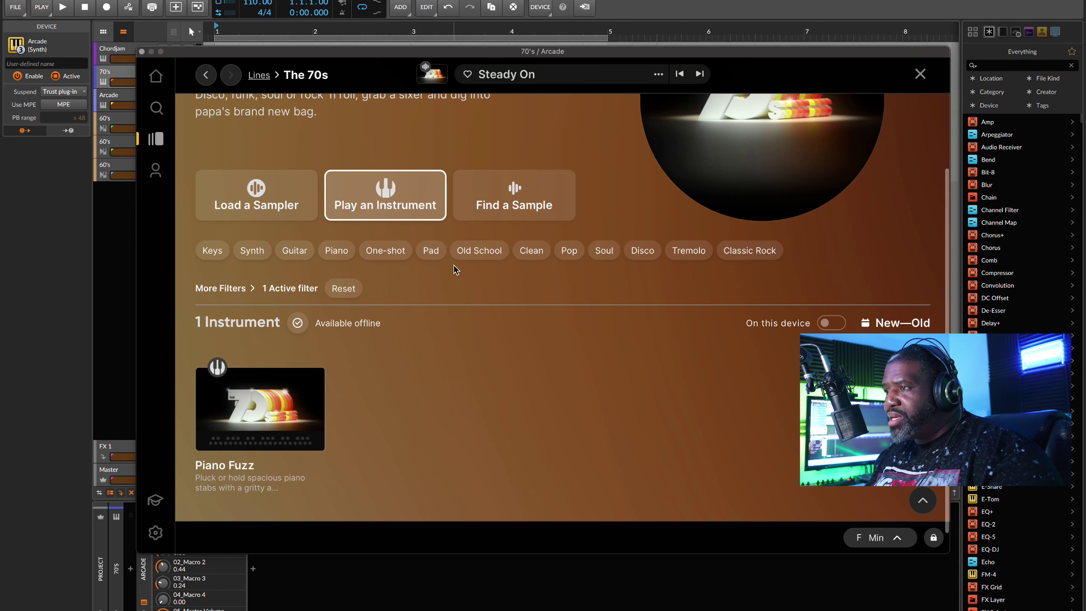
mouse_move(306, 447)
click(261, 411)
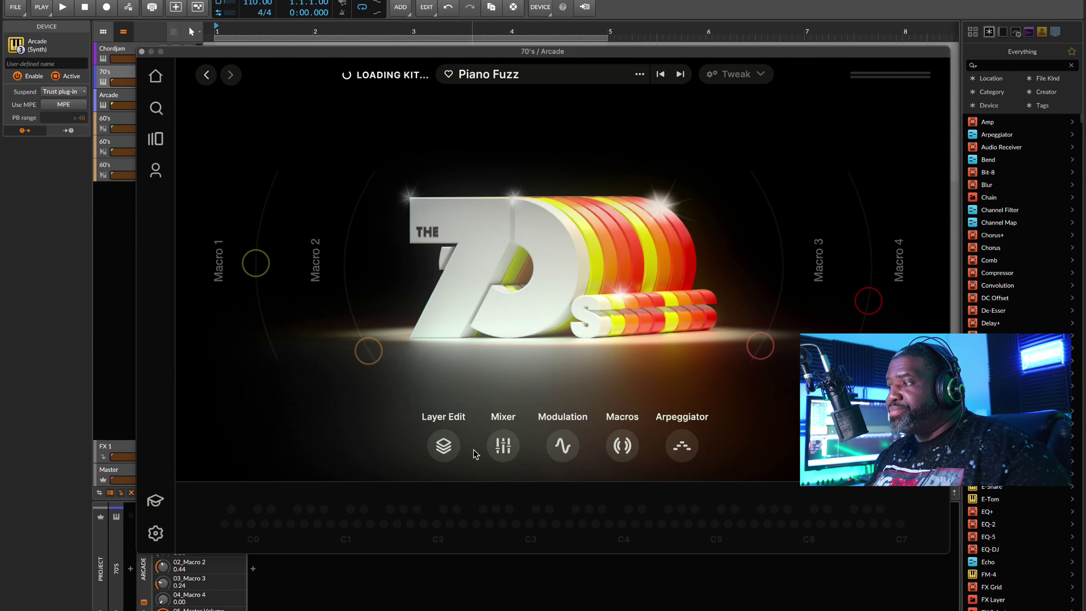